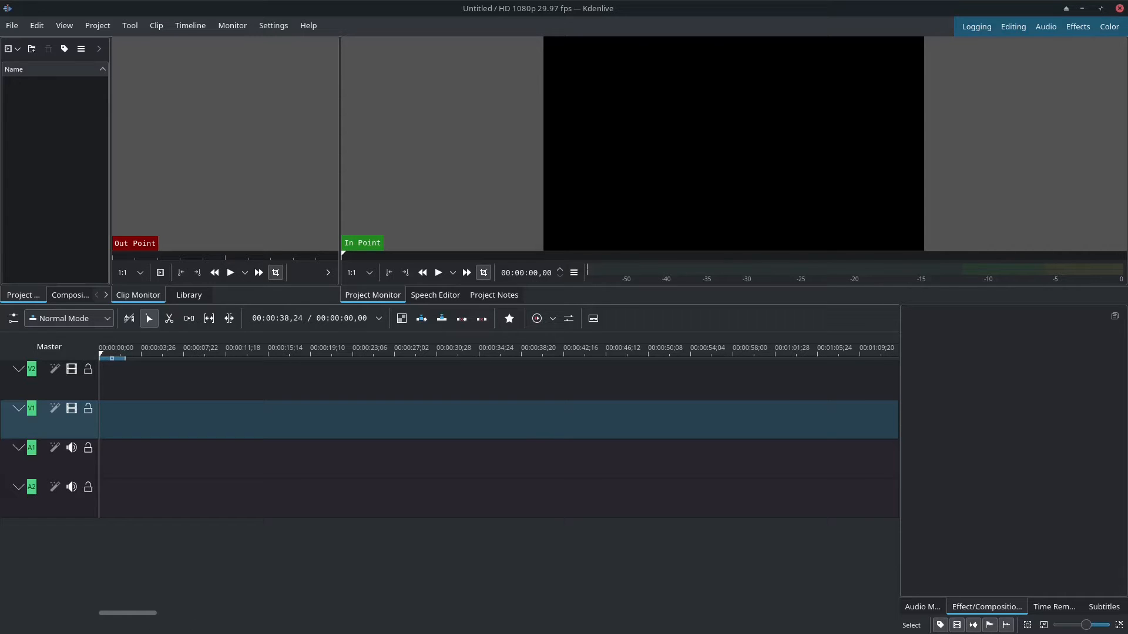
pyautogui.hotkey('alt', 'Tab')
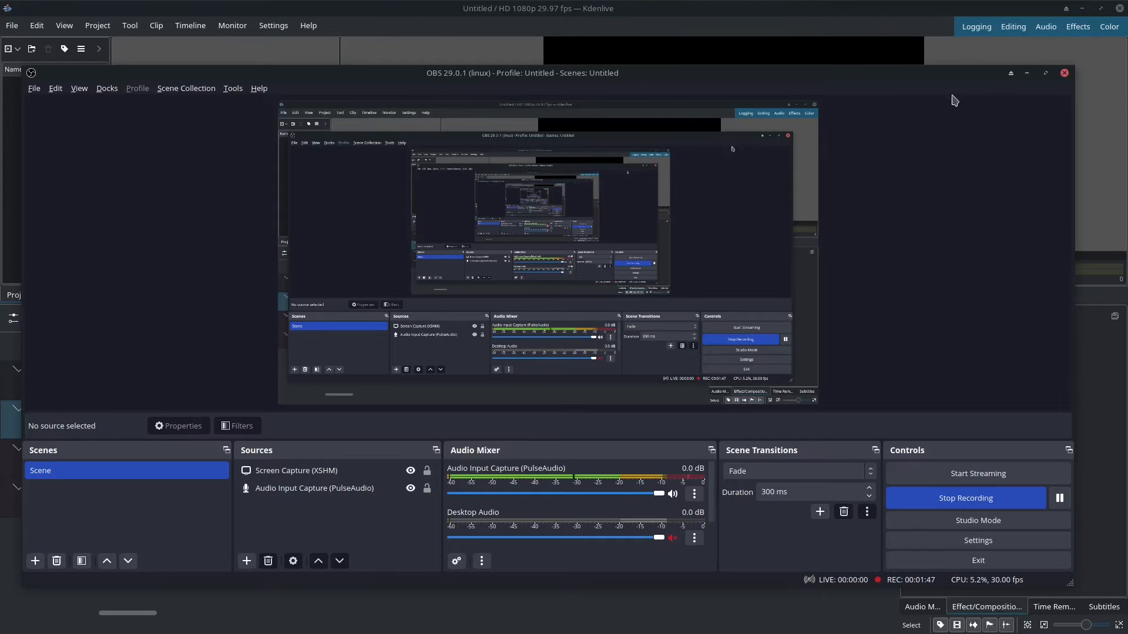
pyautogui.click(1027, 73)
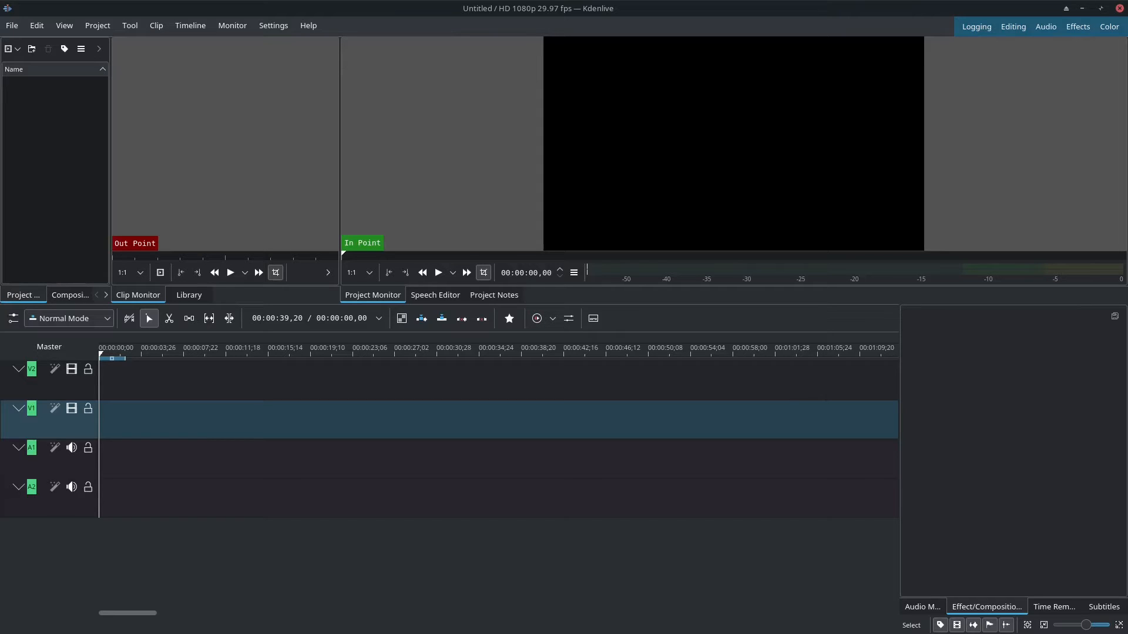
# - Import LearnBash2.mp4 into the project bin and place it at the start of video track V1
pyautogui.hotkey('alt', 'Tab')
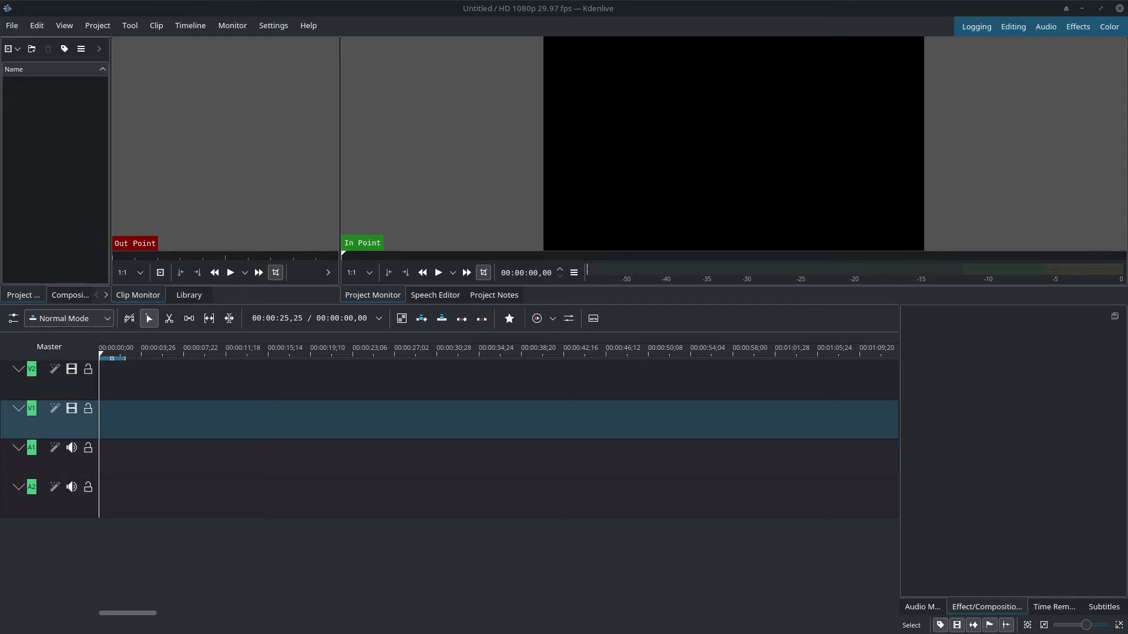
pyautogui.moveTo(241, 471); pyautogui.dragTo(50, 98)
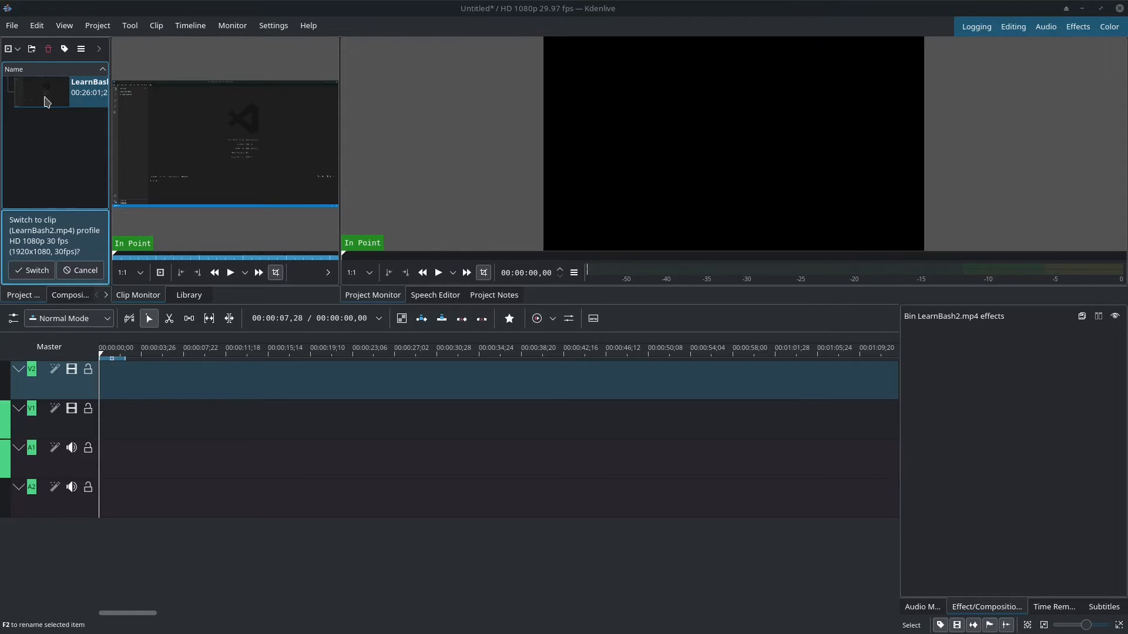
pyautogui.moveTo(47, 102); pyautogui.dragTo(112, 434)
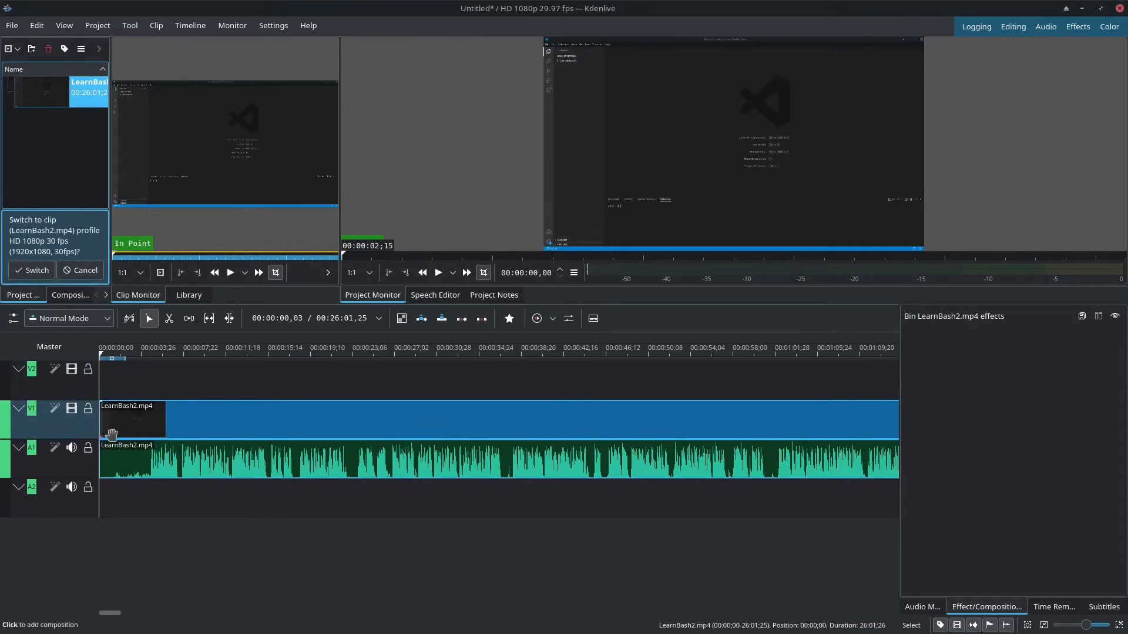
# - Ungroup the LearnBash2.mp4 video and audio in the timeline and select the audio part on track A1
pyautogui.rightClick(235, 424)
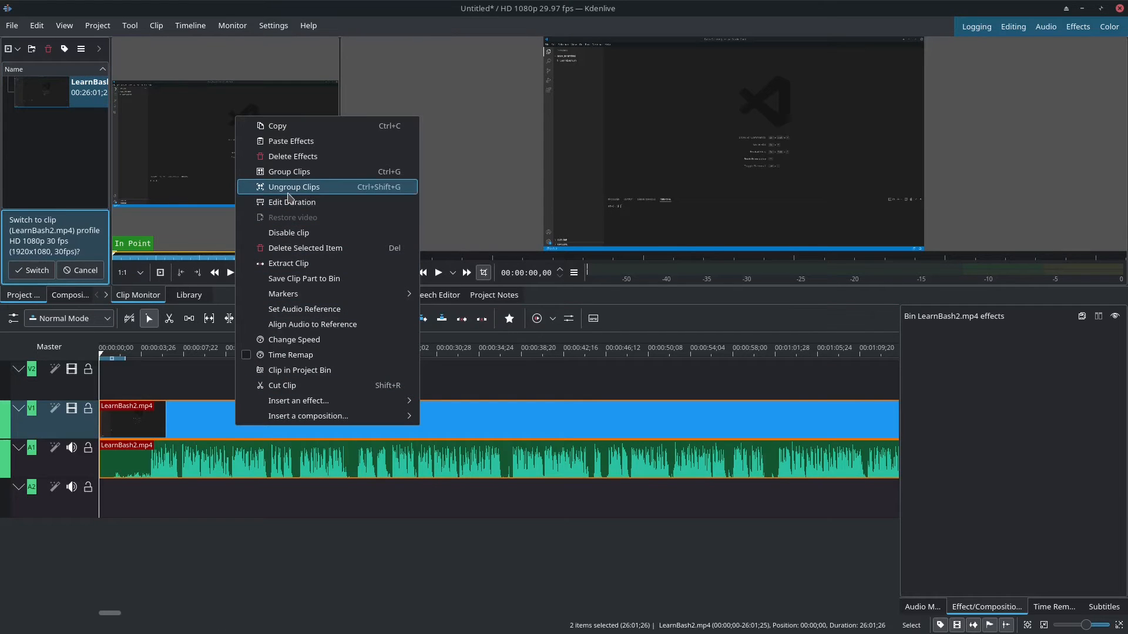
pyautogui.click(288, 188)
pyautogui.click(286, 447)
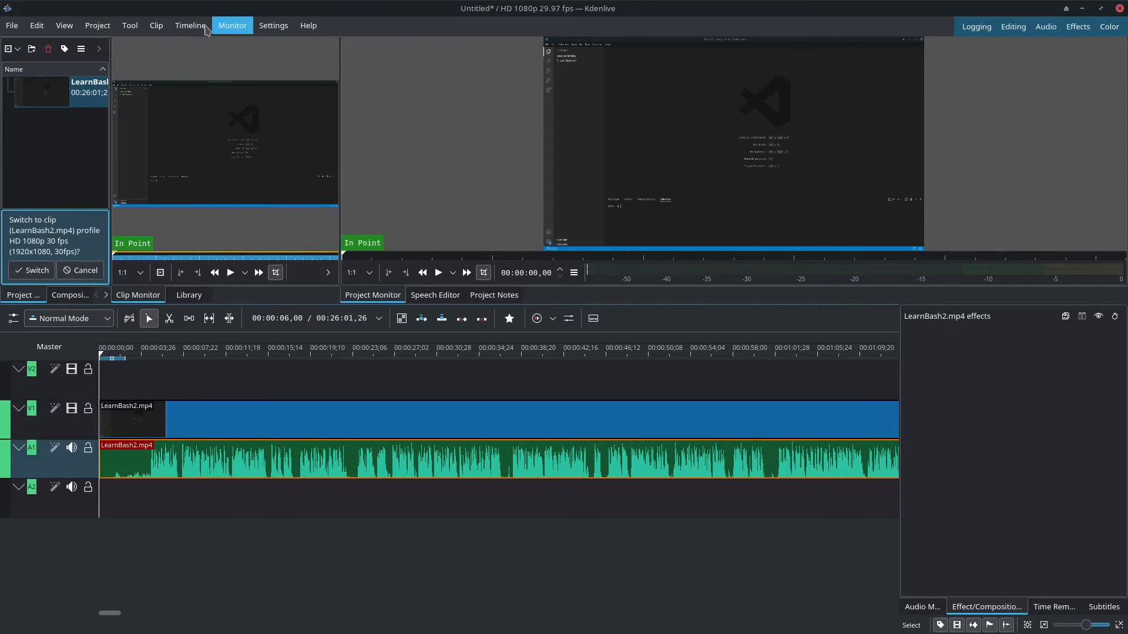
# - Render the full project to untitled.mp3 with the audio-only MP3 preset
pyautogui.click(106, 28)
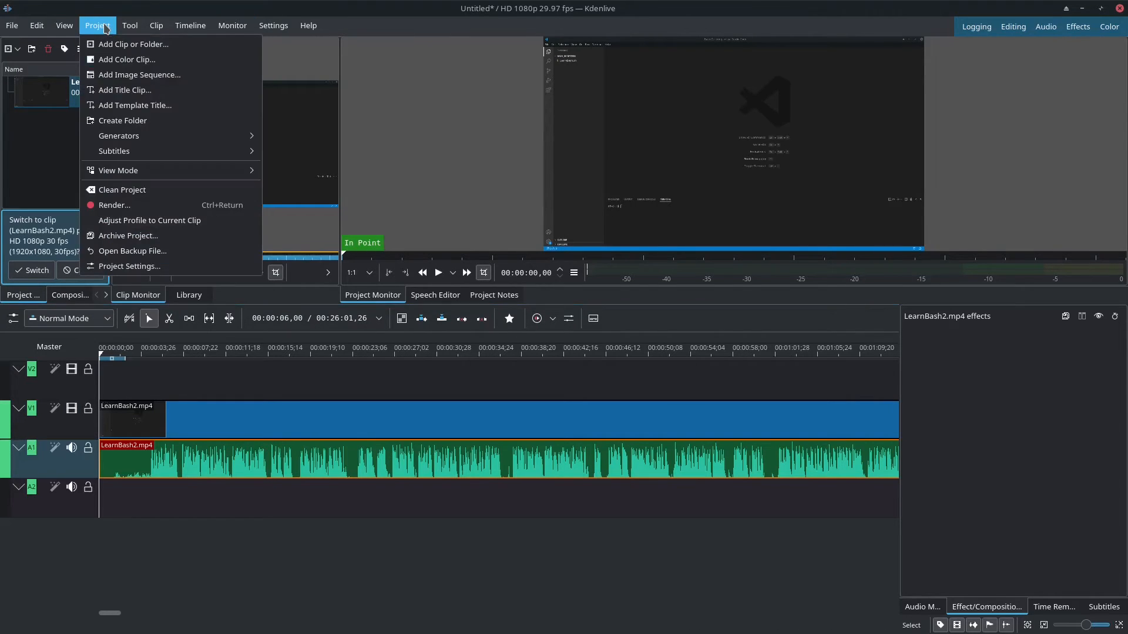
pyautogui.click(145, 205)
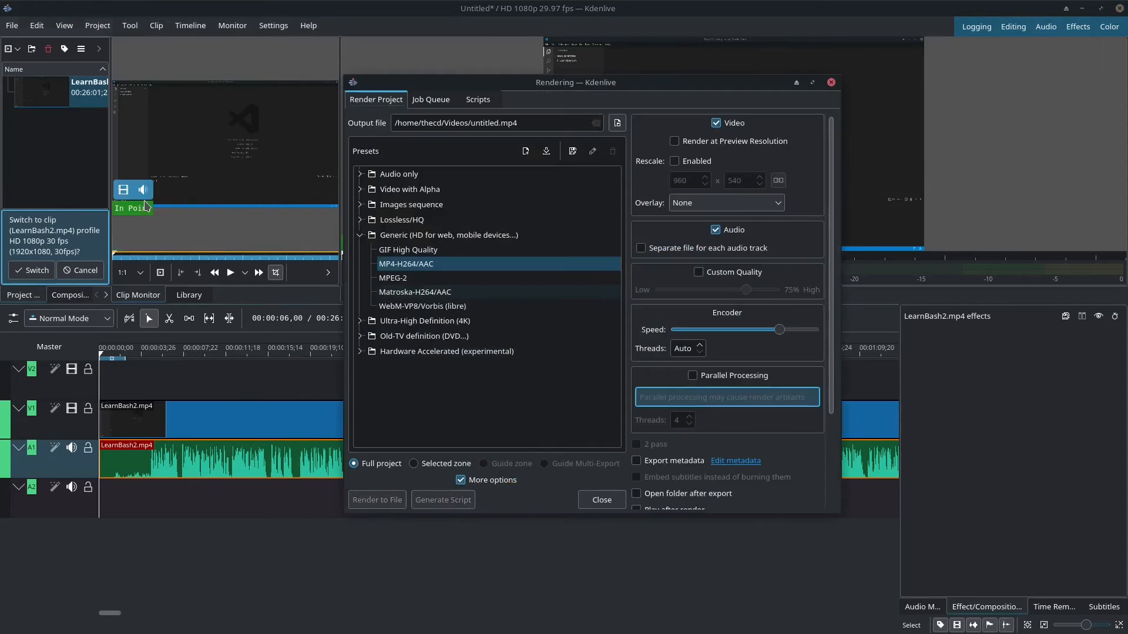
pyautogui.click(376, 175)
pyautogui.click(388, 231)
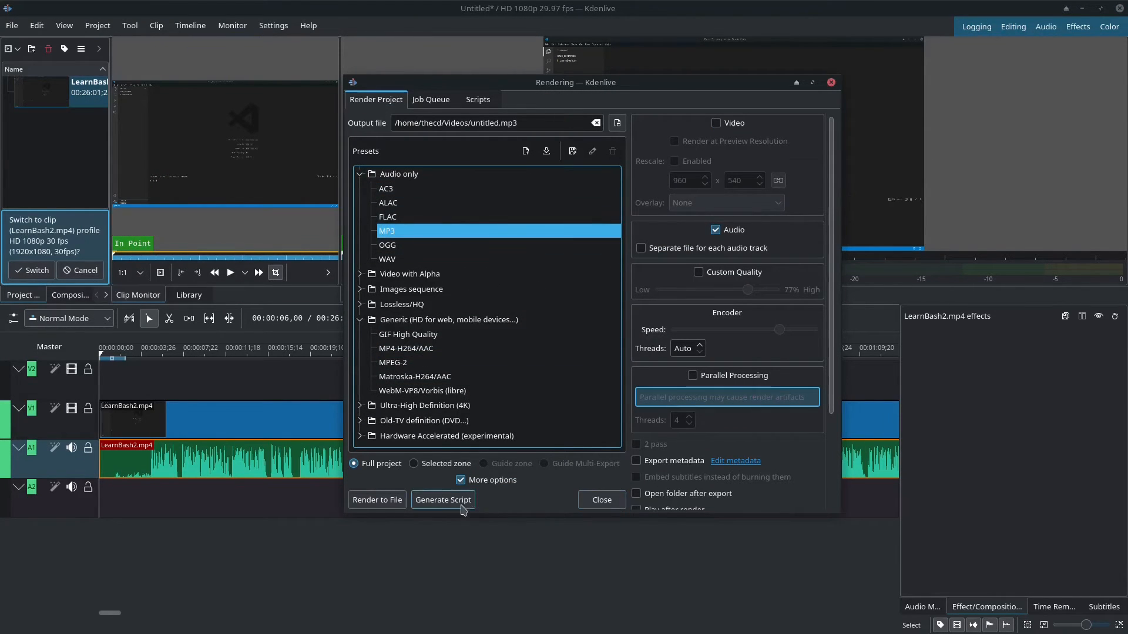
pyautogui.click(395, 502)
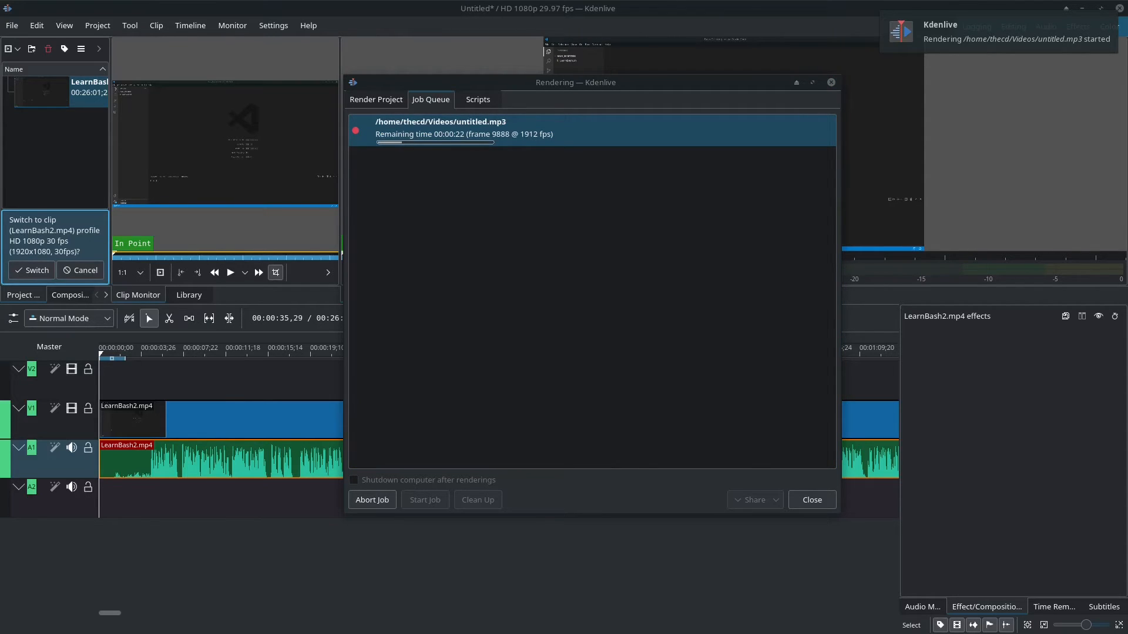
# - View the Adobe Podcast speech enhancement page in the browser, then return to Kdenlive
pyautogui.click(493, 332)
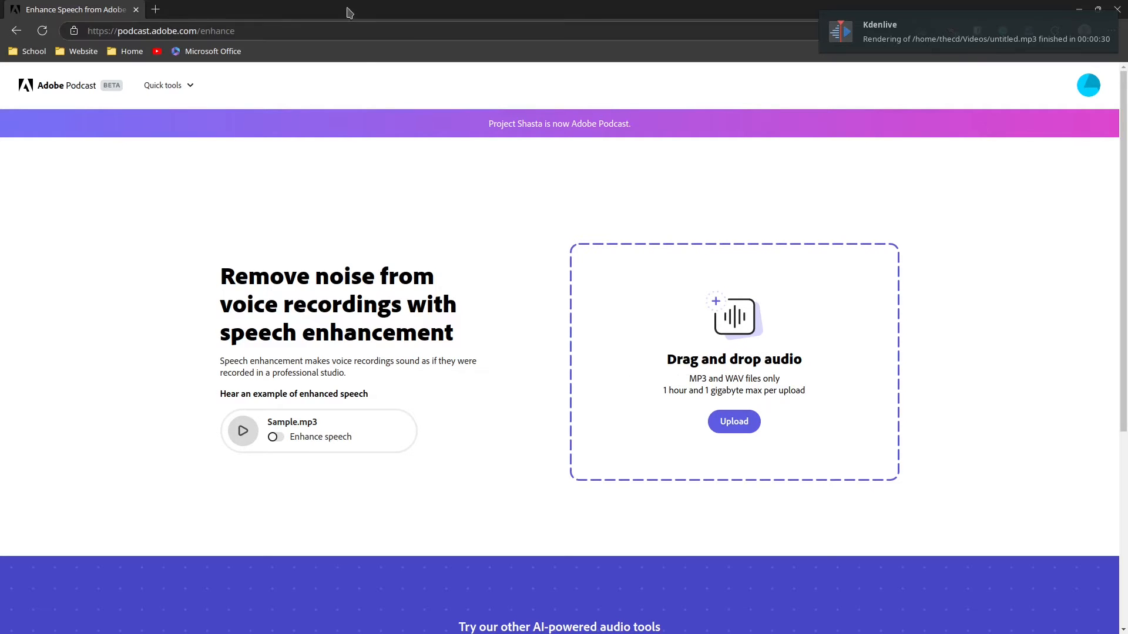
pyautogui.moveTo(339, 9); pyautogui.dragTo(419, 371)
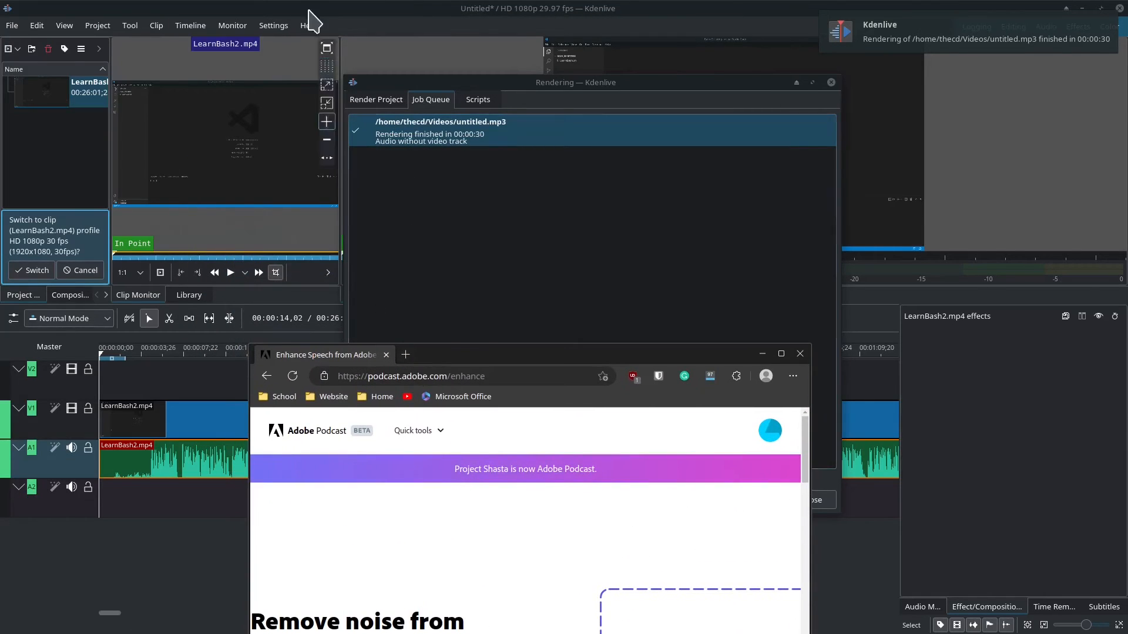
pyautogui.click(307, 8)
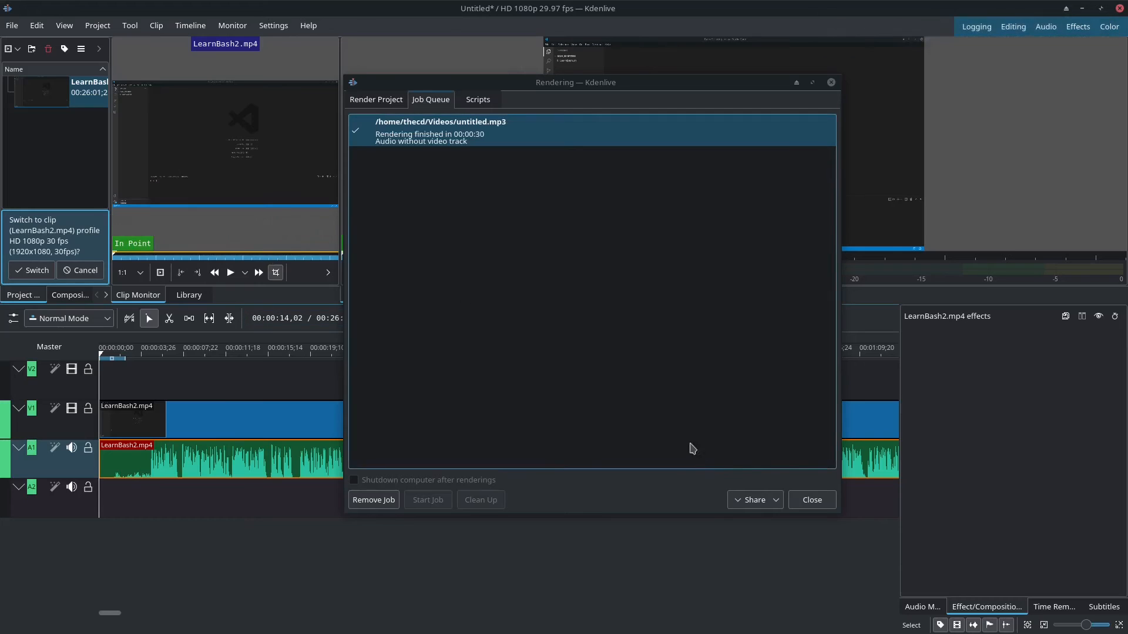
# - Close the rendering dialog and delete the LearnBash2.mp4 audio clip from track A1
pyautogui.click(800, 500)
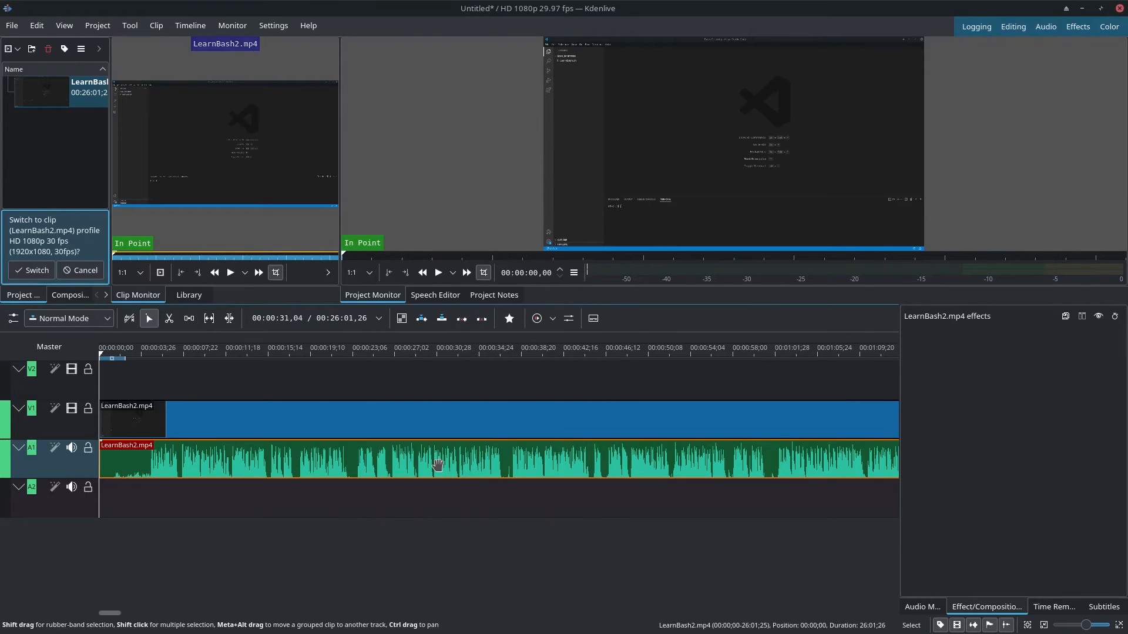
pyautogui.press('Delete')
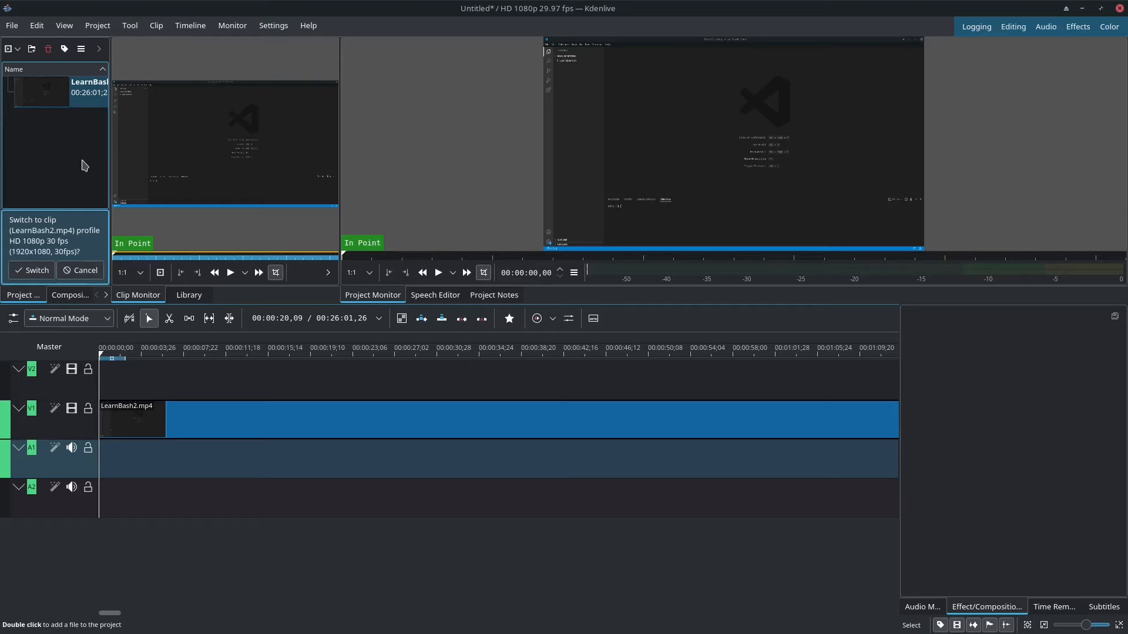
# - Select the LearnBash2.mp4 video clip on track V1 and activate the Razor tool
pyautogui.rightClick(251, 431)
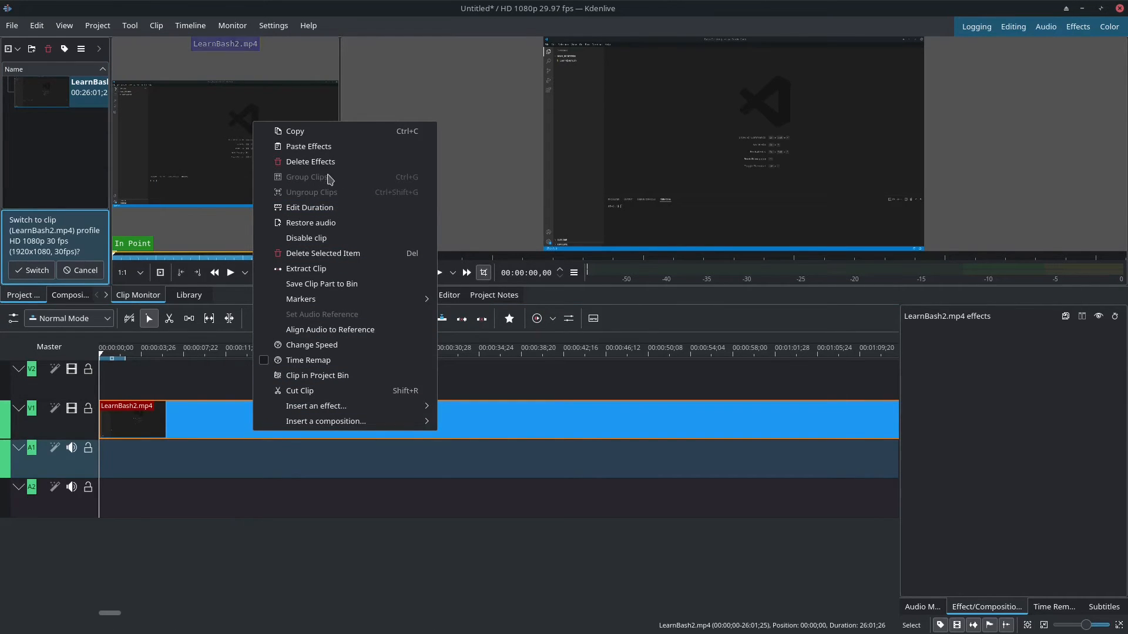
pyautogui.click(564, 423)
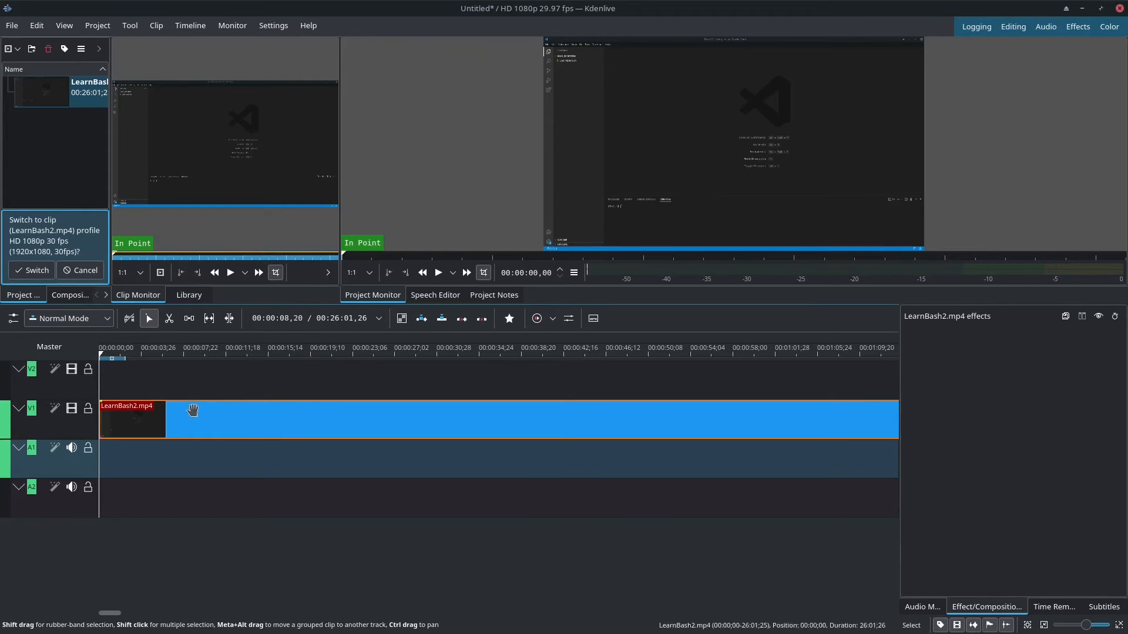
pyautogui.click(168, 318)
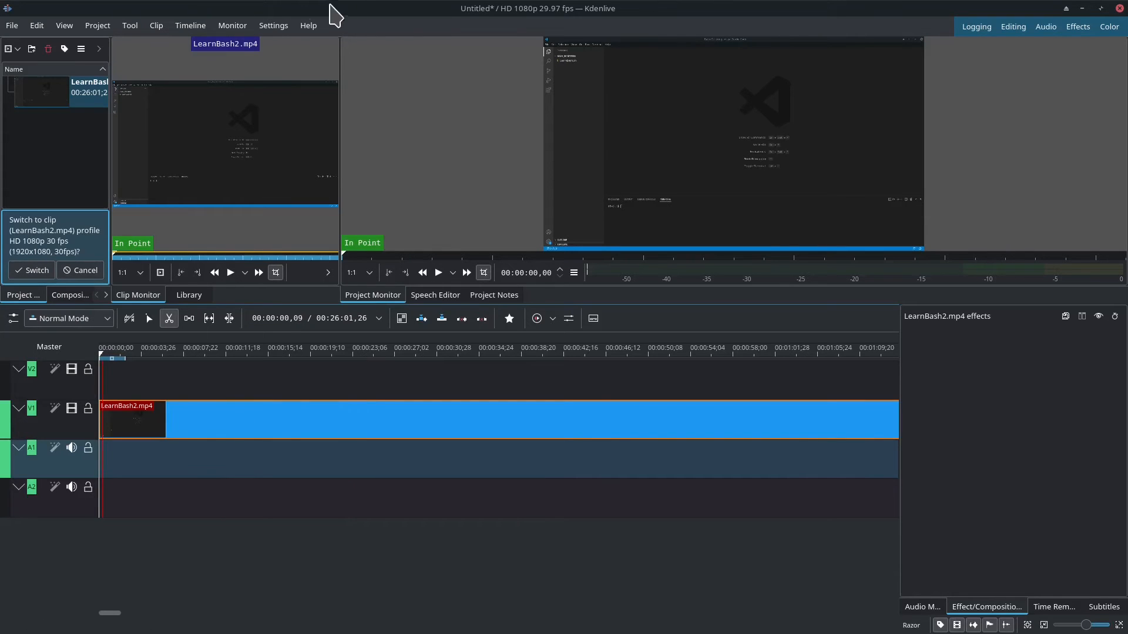
# - Open the project's render settings and choose the generic MP4-H264/AAC preset
pyautogui.click(104, 25)
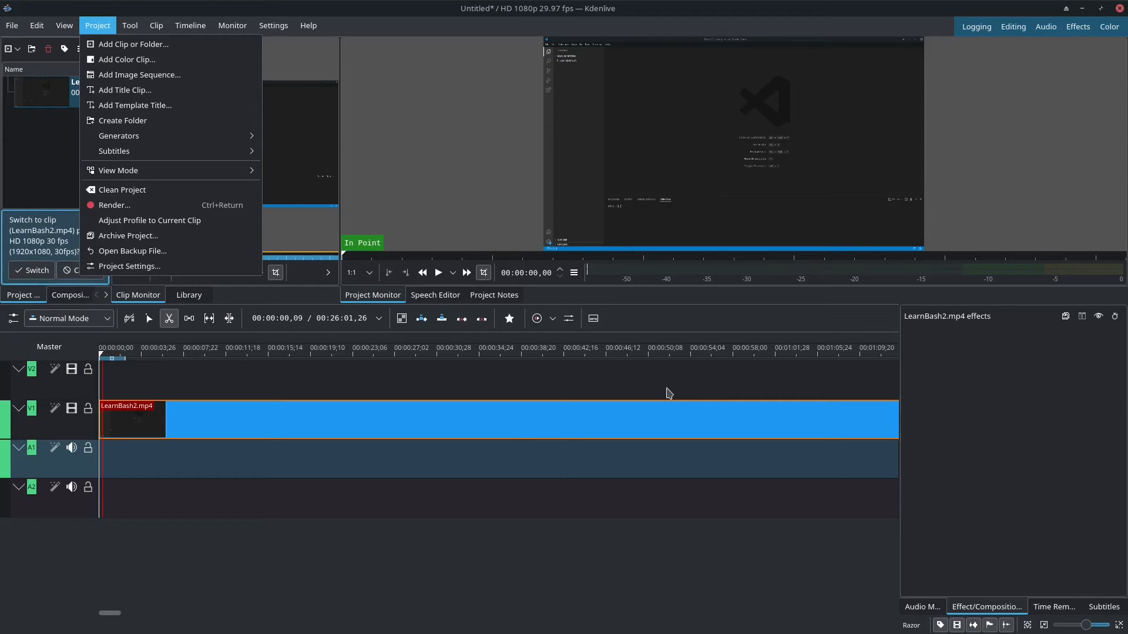
pyautogui.click(158, 205)
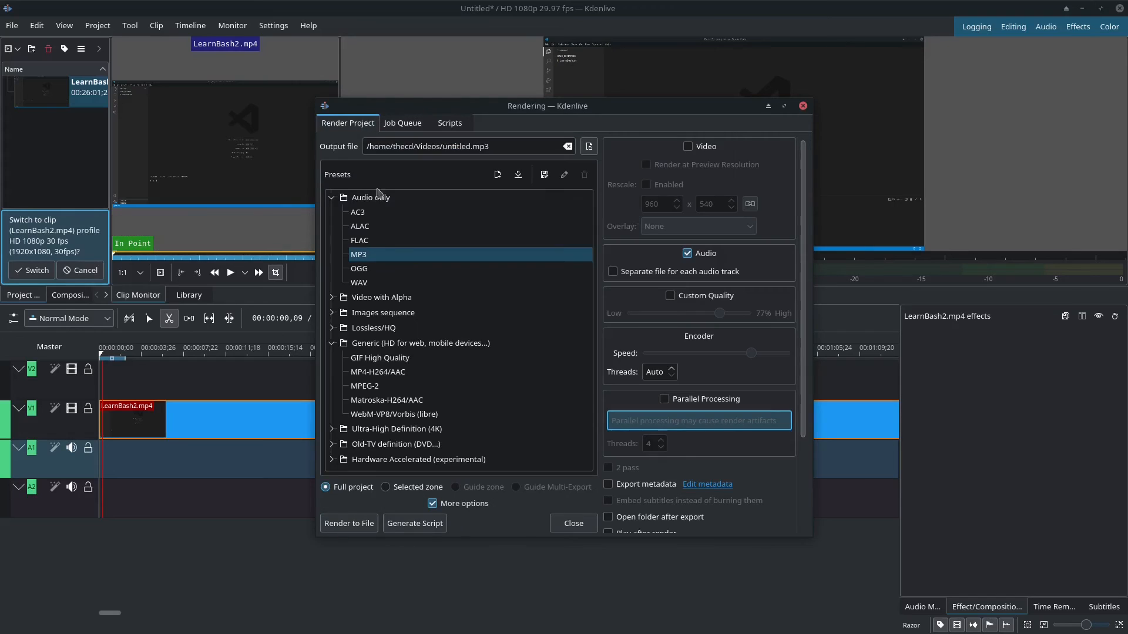
pyautogui.click(379, 373)
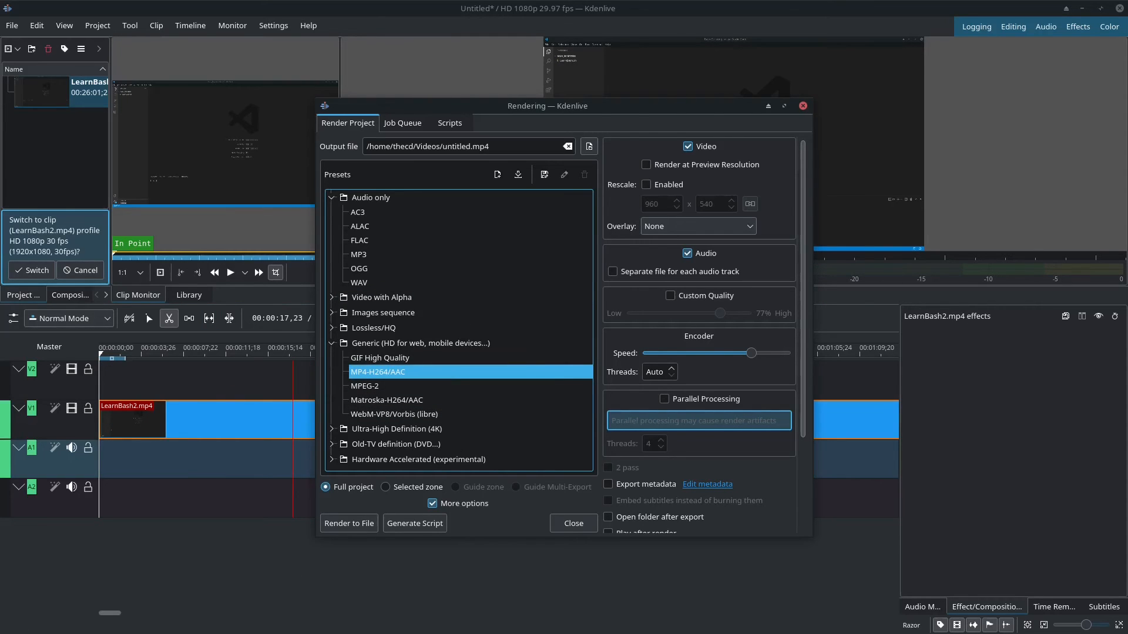
# - Switch to OBS and review the Noise Gate, Noise Suppression and Compressor filter settings of the Audio Input Capture source
pyautogui.hotkey('alt', 'Tab')
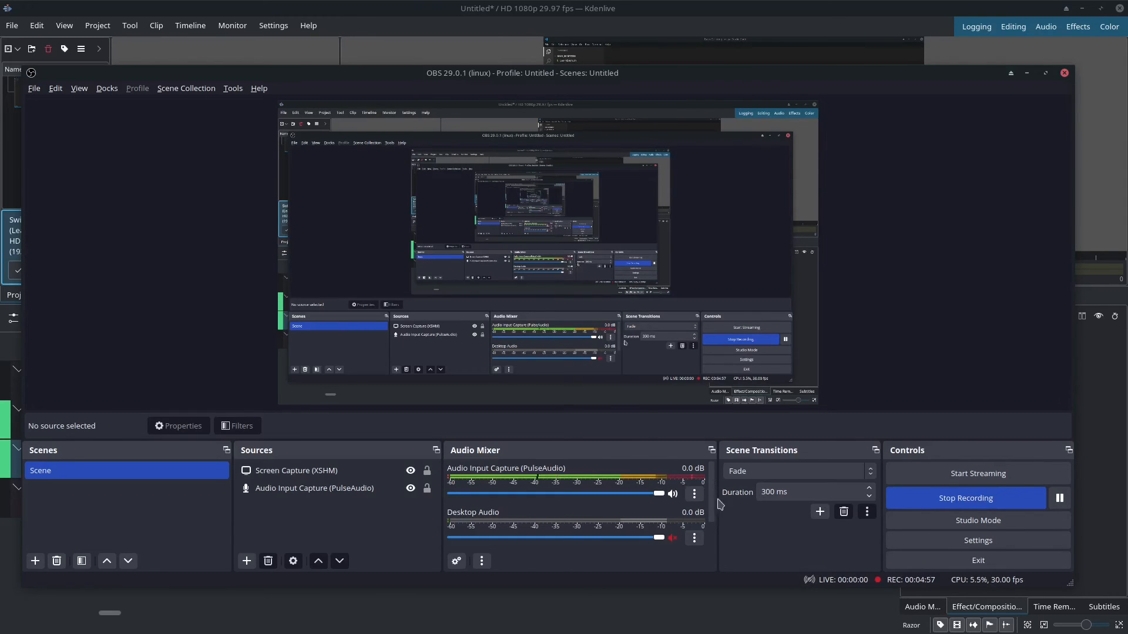
pyautogui.click(694, 494)
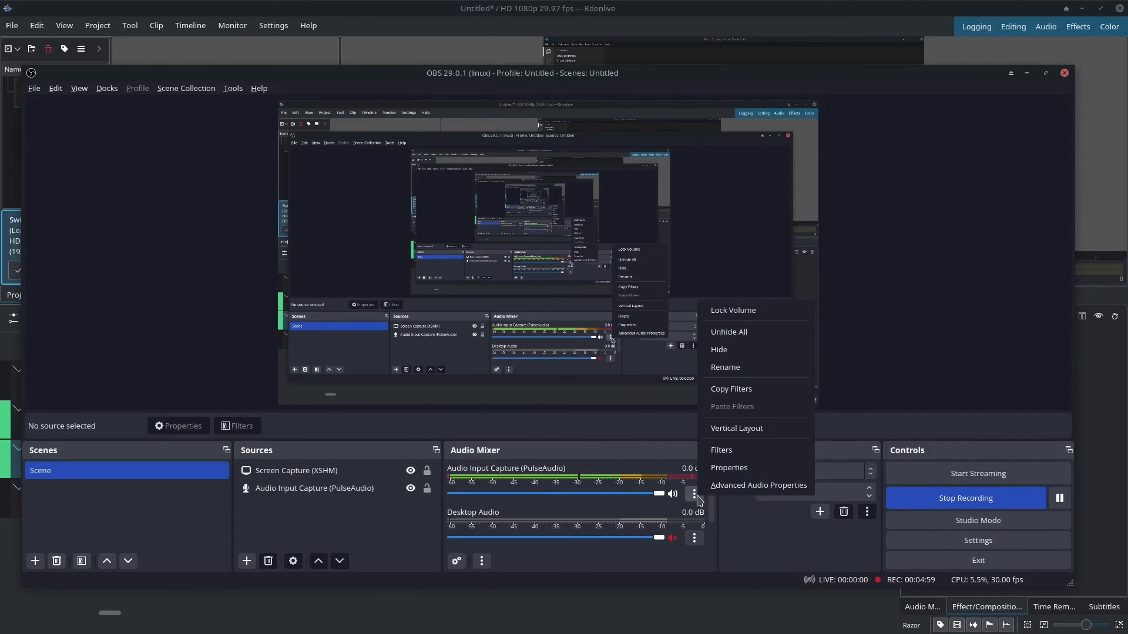
pyautogui.click(727, 450)
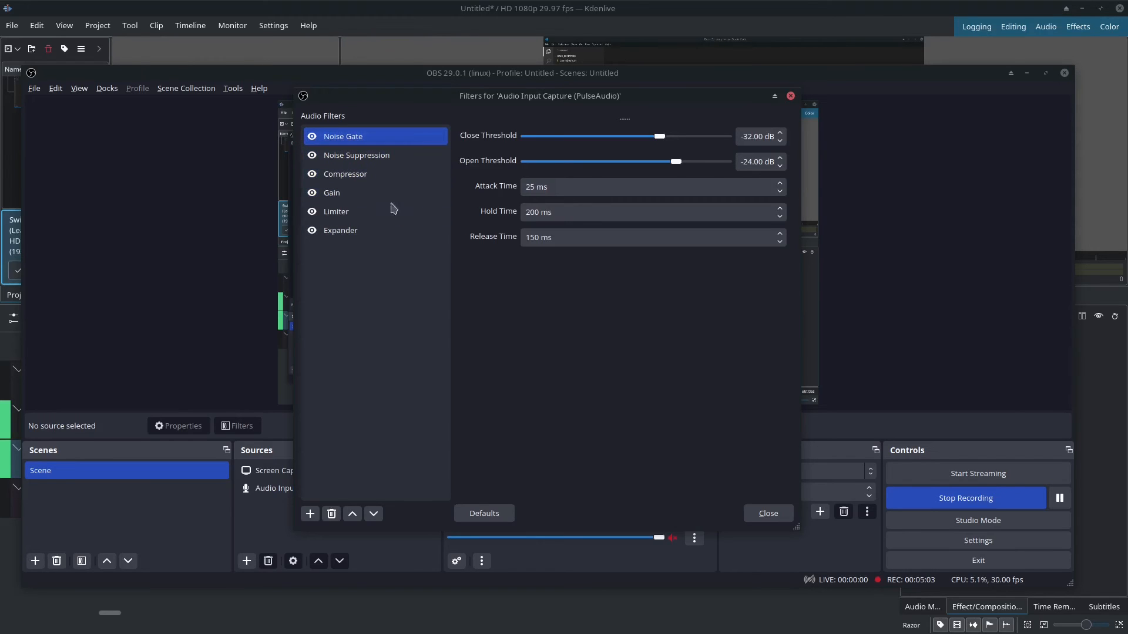
pyautogui.click(368, 157)
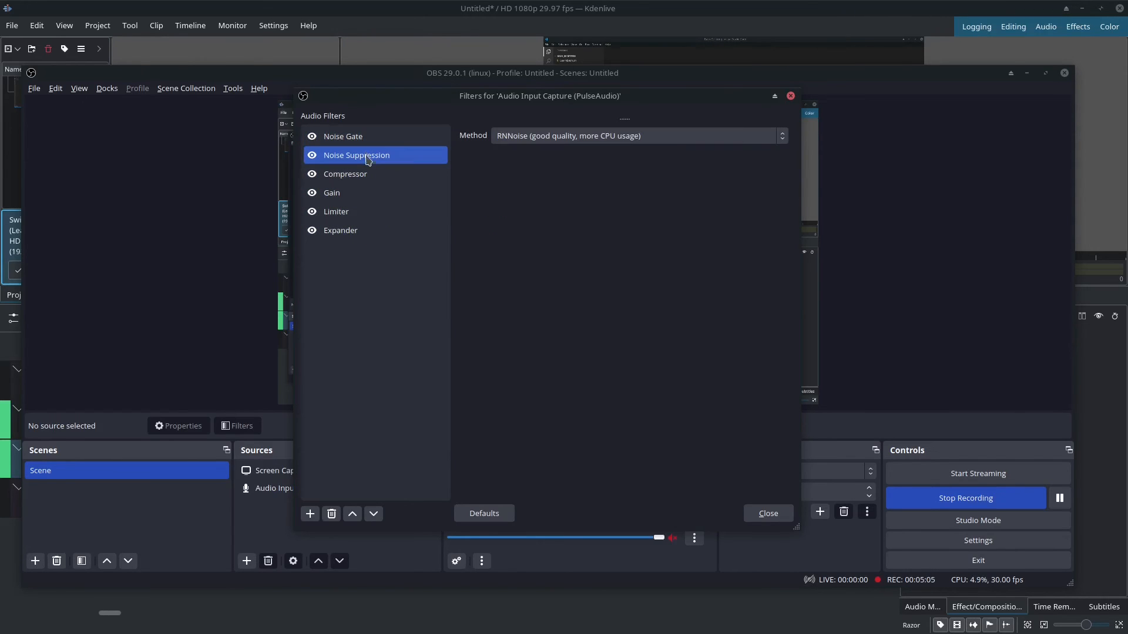
pyautogui.click(364, 174)
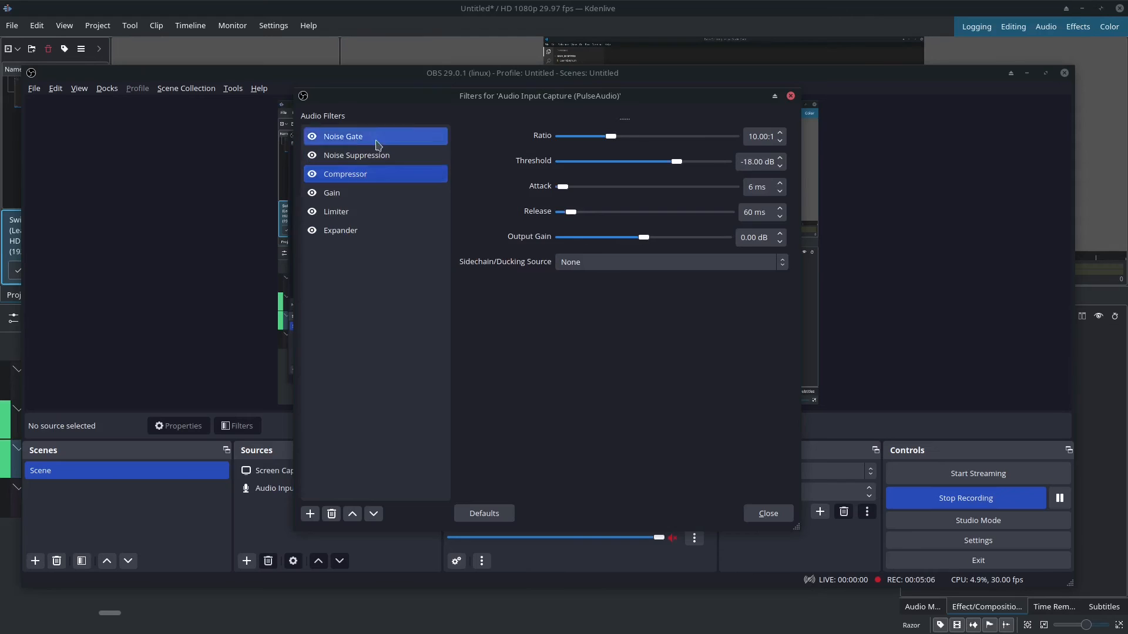
pyautogui.click(337, 141)
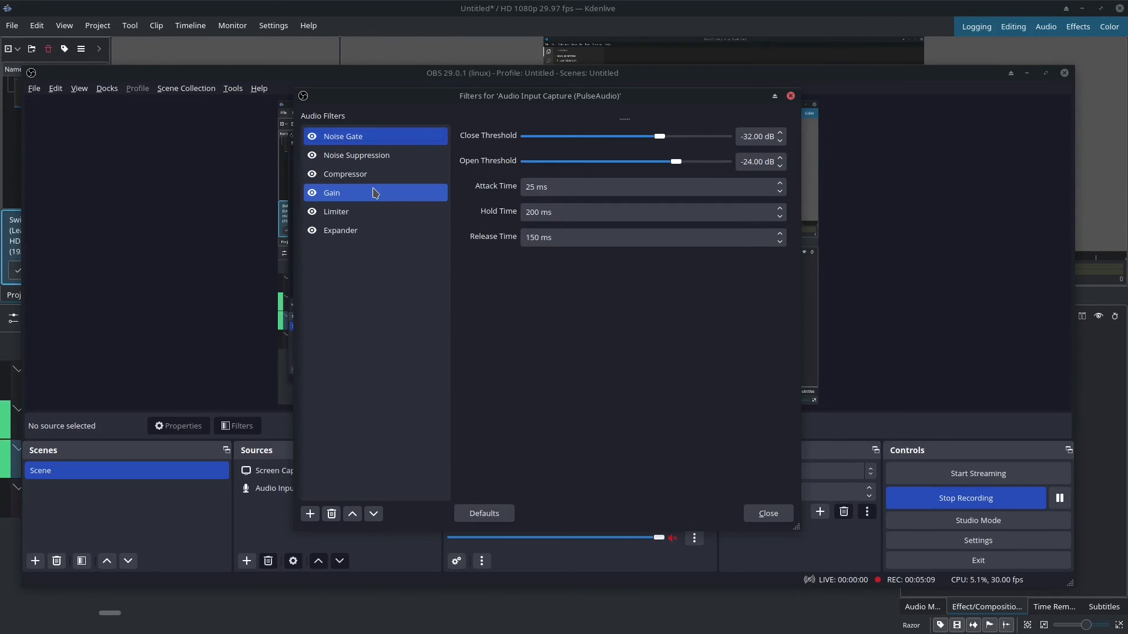